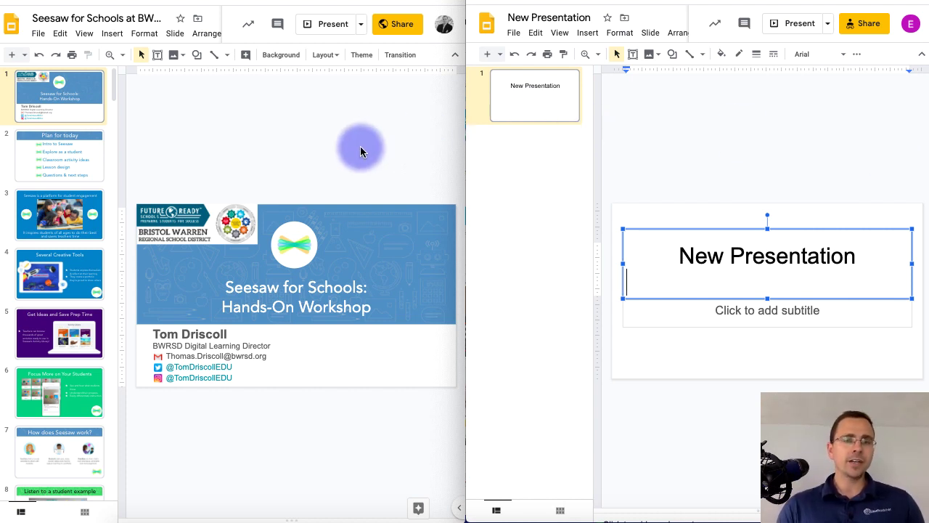
# Step: Open the older Share dialog for the Seesaw workshop deck and the newer one for New Presentation
pyautogui.click(400, 28)
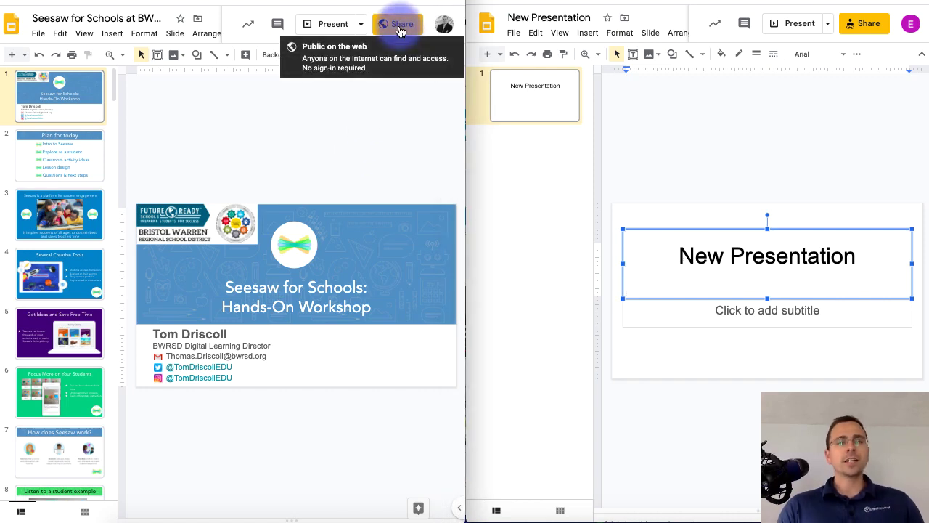
pyautogui.click(400, 28)
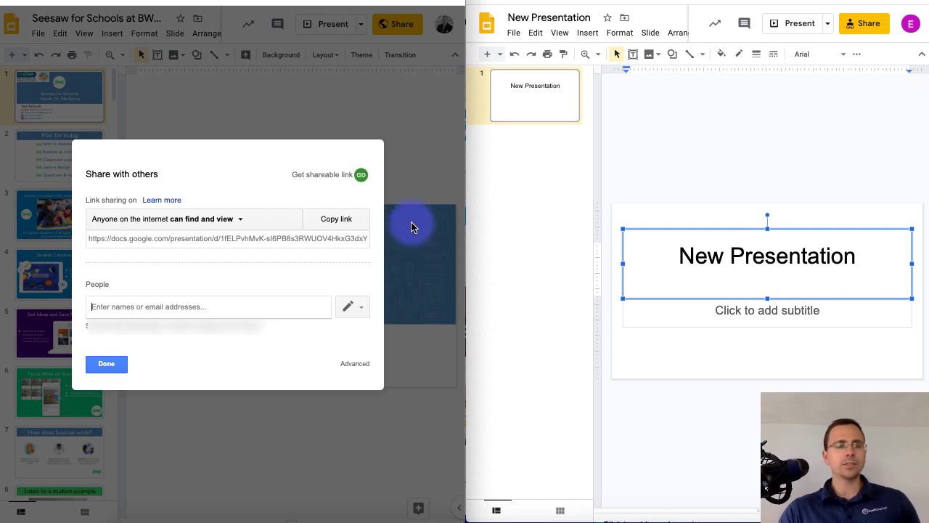
pyautogui.click(771, 140)
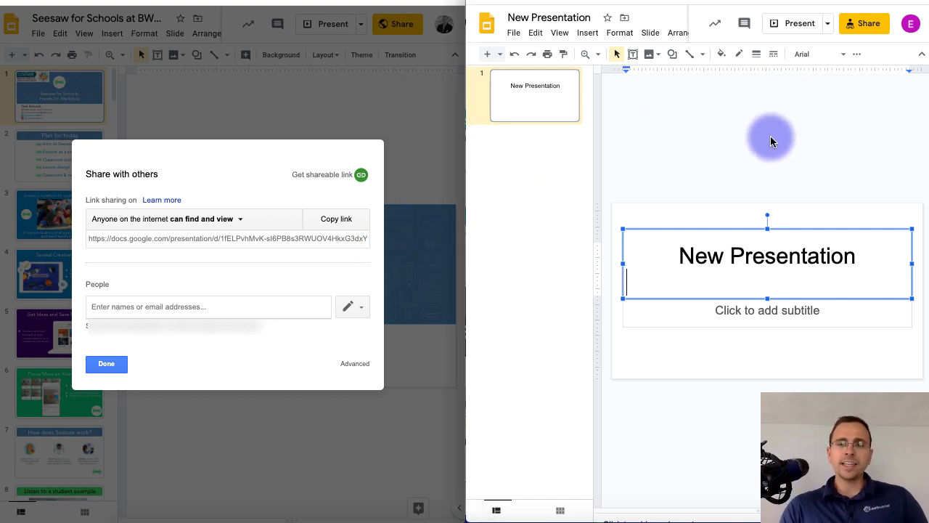
pyautogui.click(866, 26)
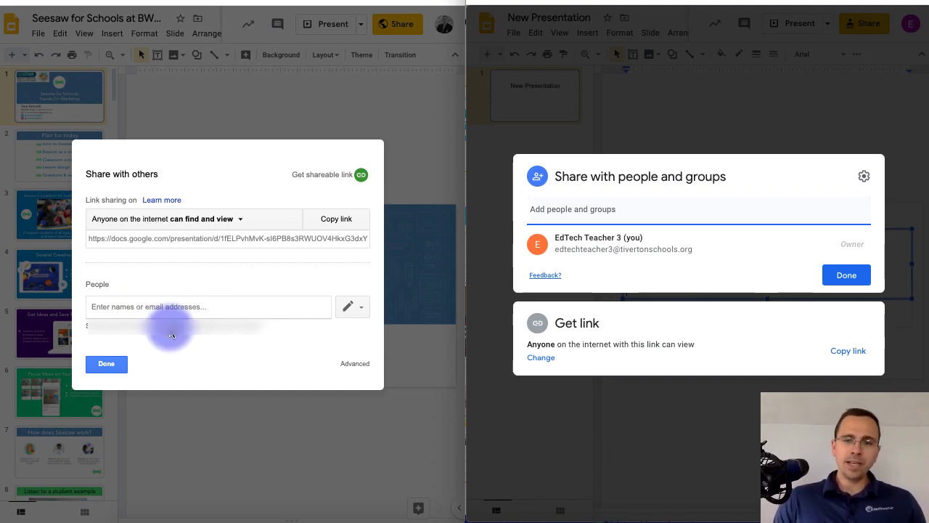
pyautogui.click(588, 208)
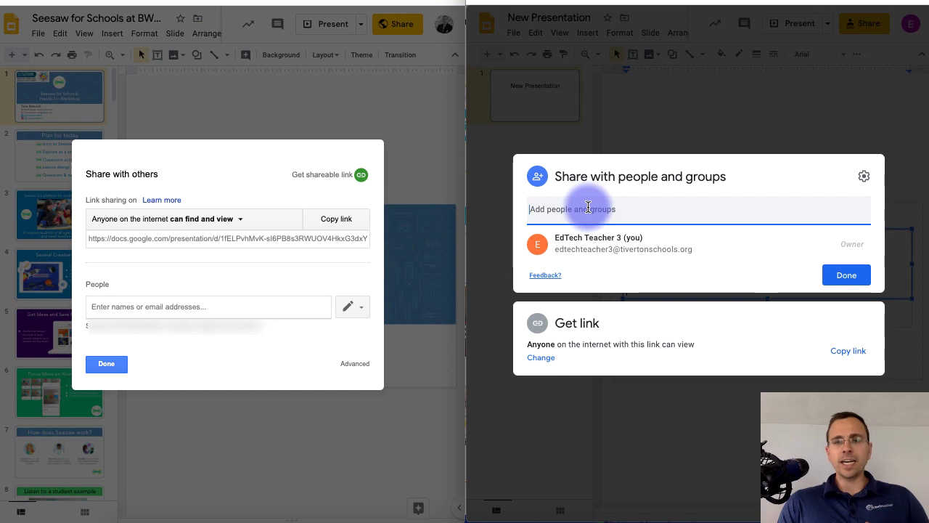
# Step: Show the Seesaw deck's full link-sharing options, keeping it Public on the web with Can view
pyautogui.click(239, 221)
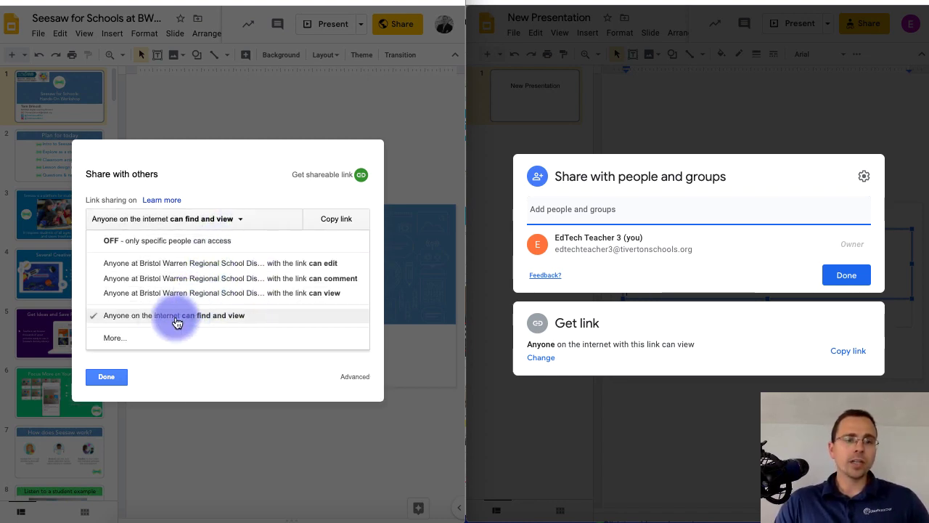
pyautogui.click(138, 339)
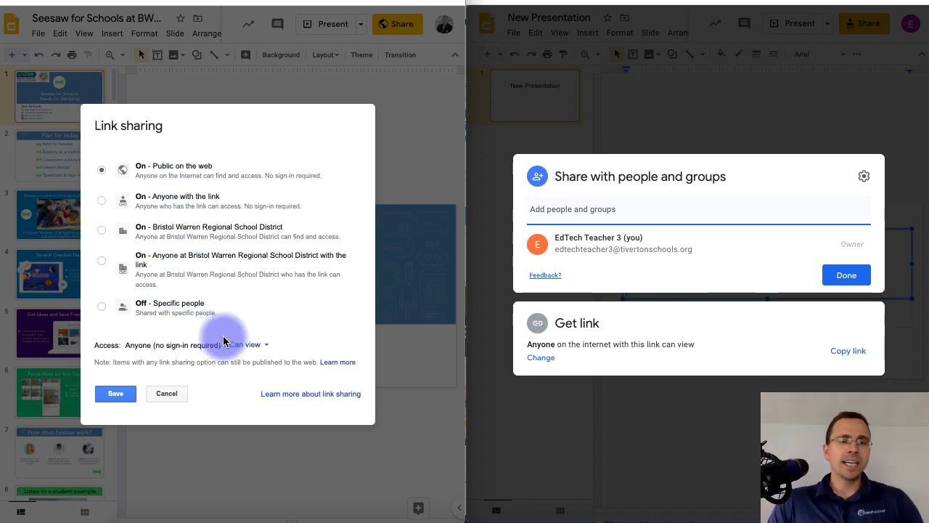
pyautogui.click(265, 345)
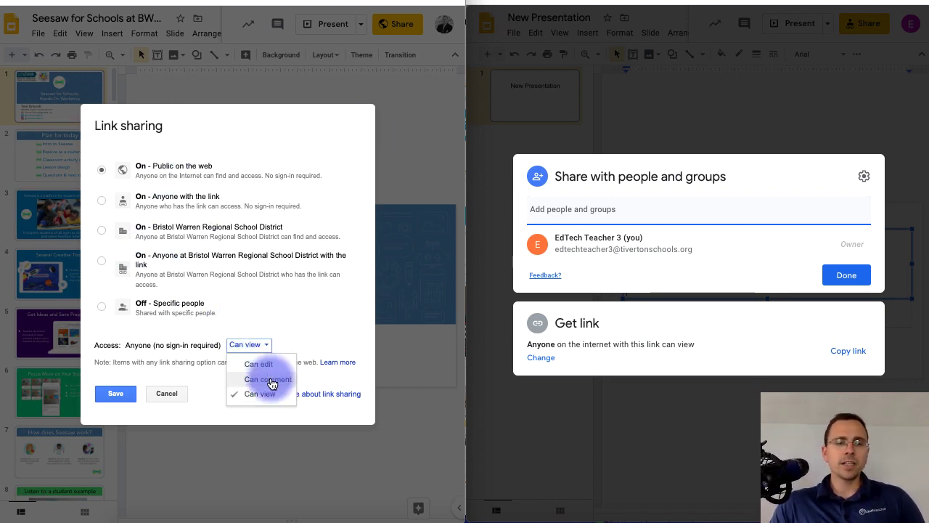
pyautogui.click(253, 249)
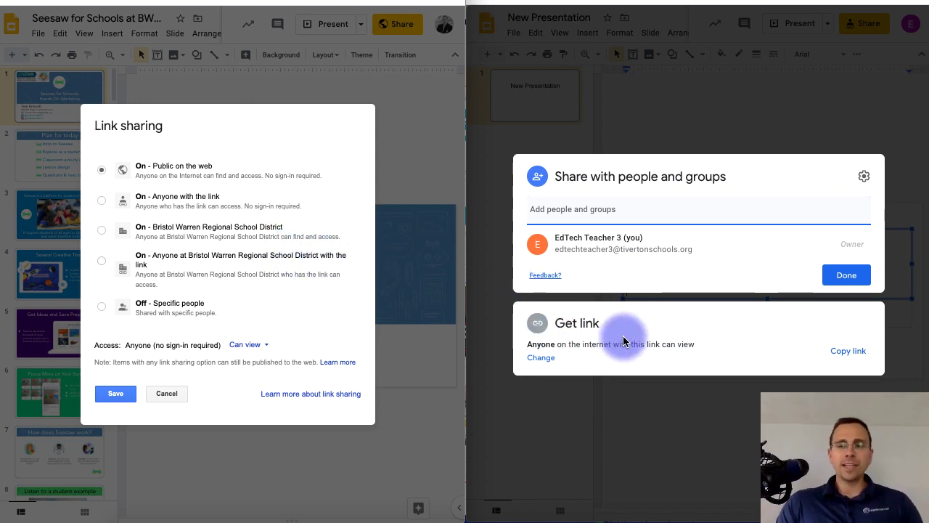
# Step: Cancel Seesaw's link changes, copy New Presentation's link, and set Restricted then Anyone with the link
pyautogui.click(166, 395)
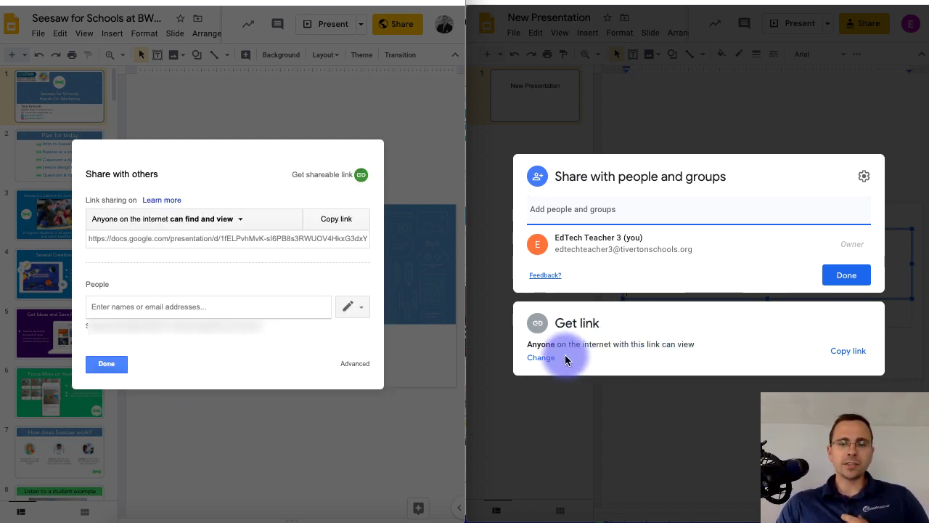
pyautogui.click(842, 350)
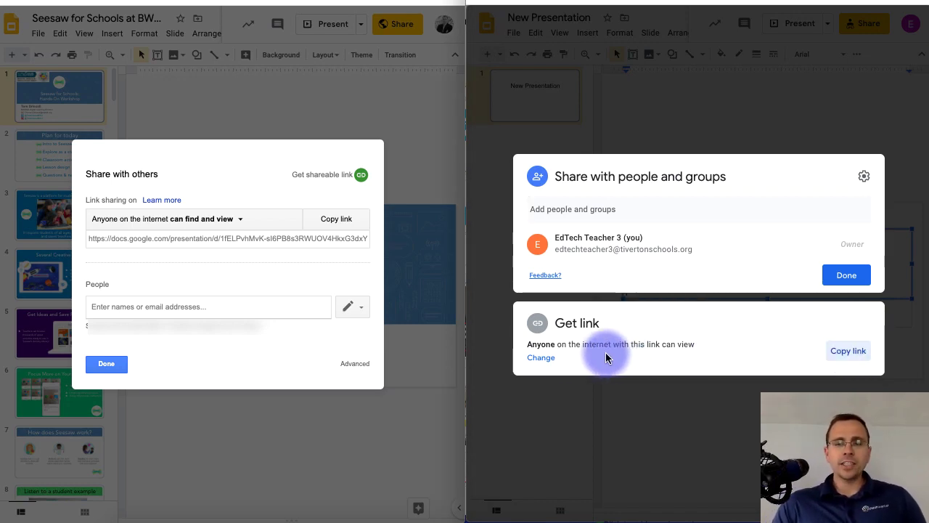
pyautogui.click(541, 357)
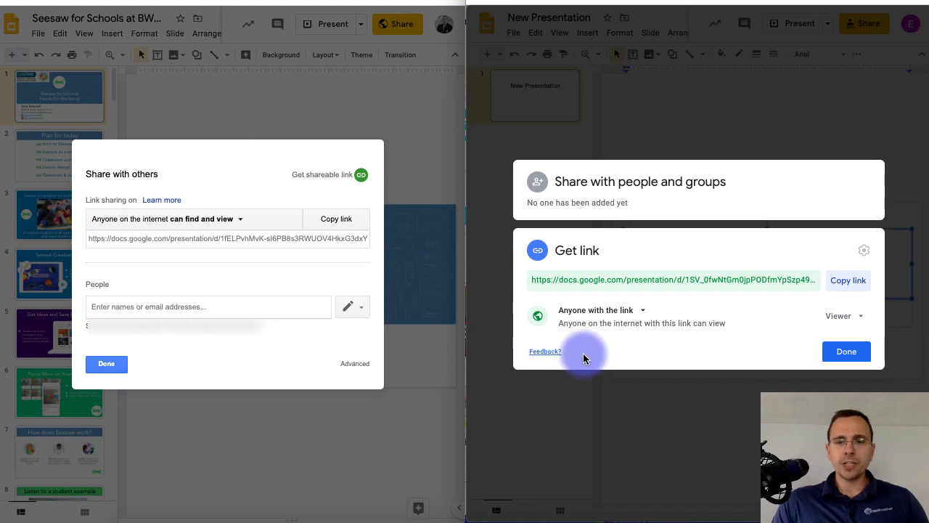
pyautogui.click(641, 313)
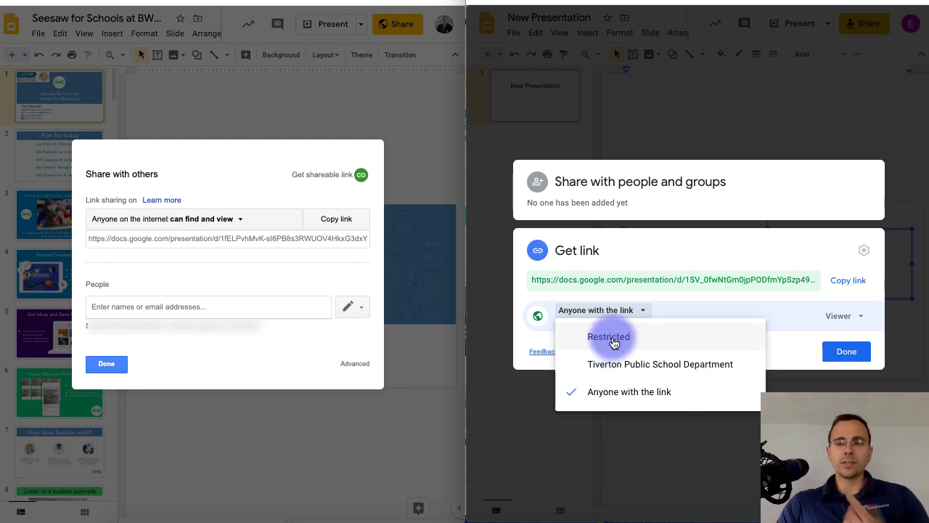
pyautogui.click(631, 339)
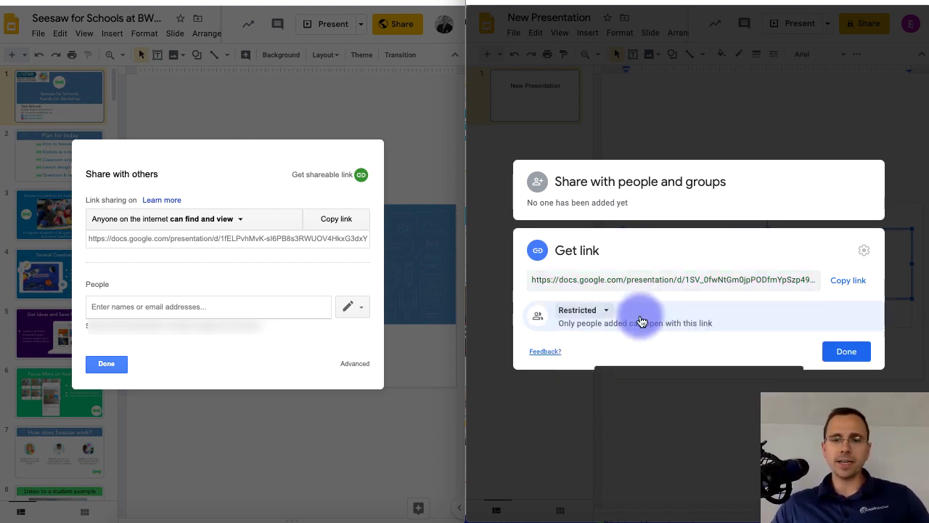
pyautogui.click(599, 312)
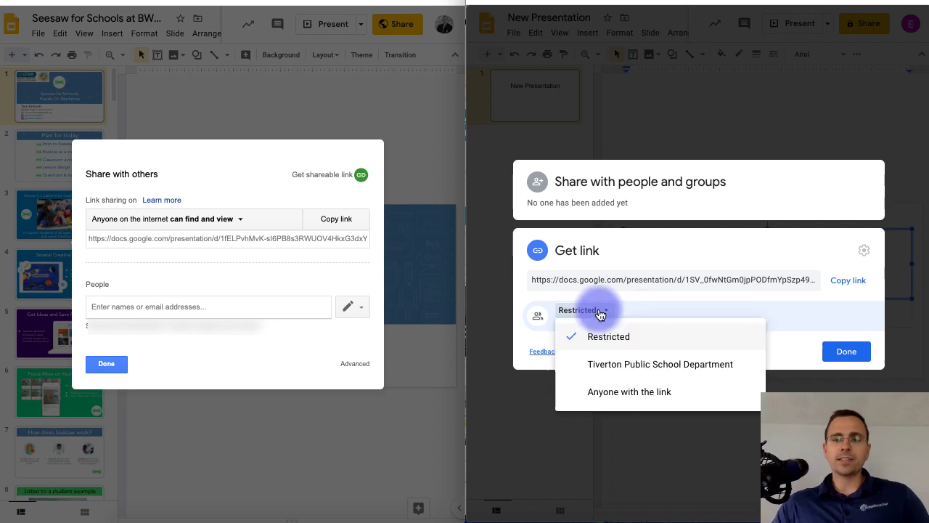
pyautogui.click(700, 390)
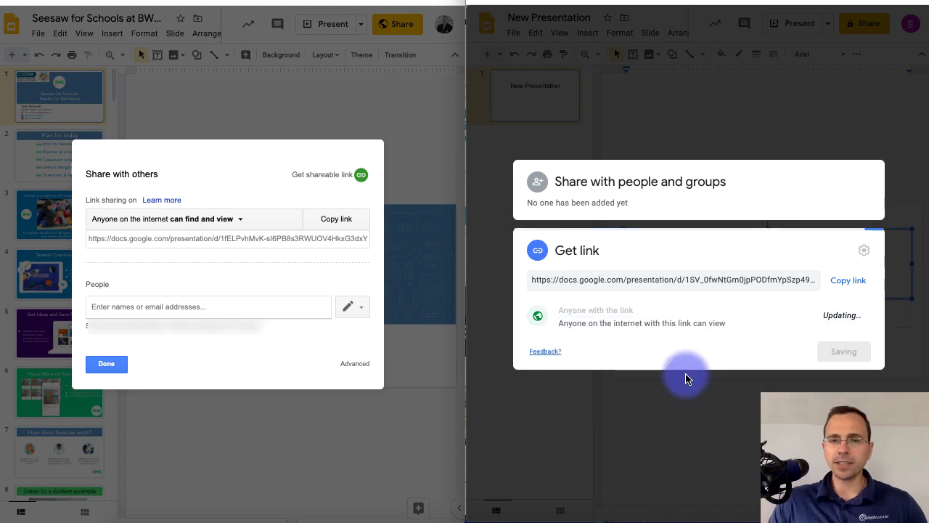
# Step: Limit New Presentation's link to Tiverton Public School Department and change its role from Viewer to Editor
pyautogui.click(660, 337)
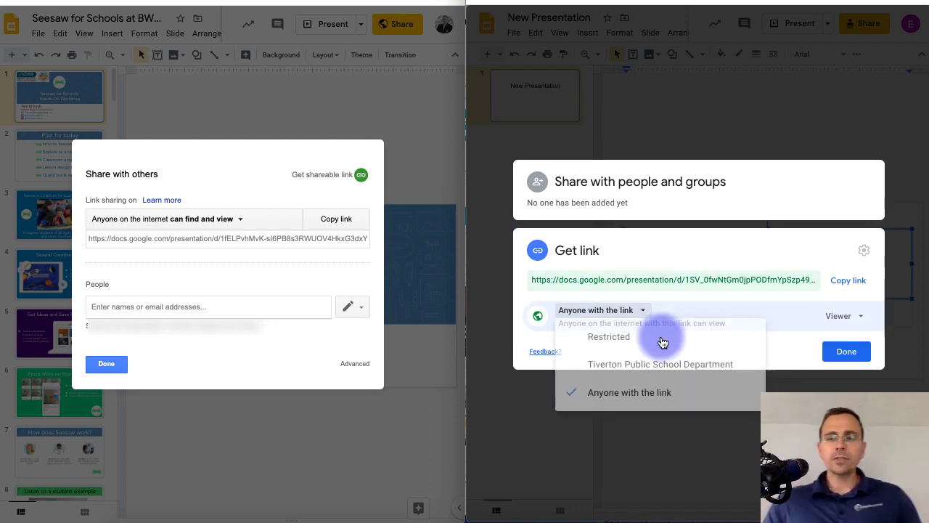
pyautogui.click(660, 361)
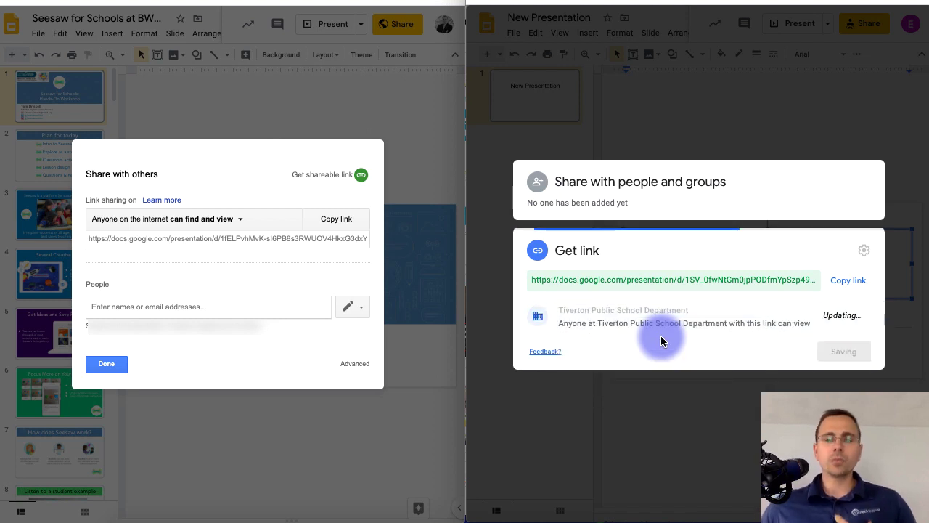
pyautogui.click(813, 306)
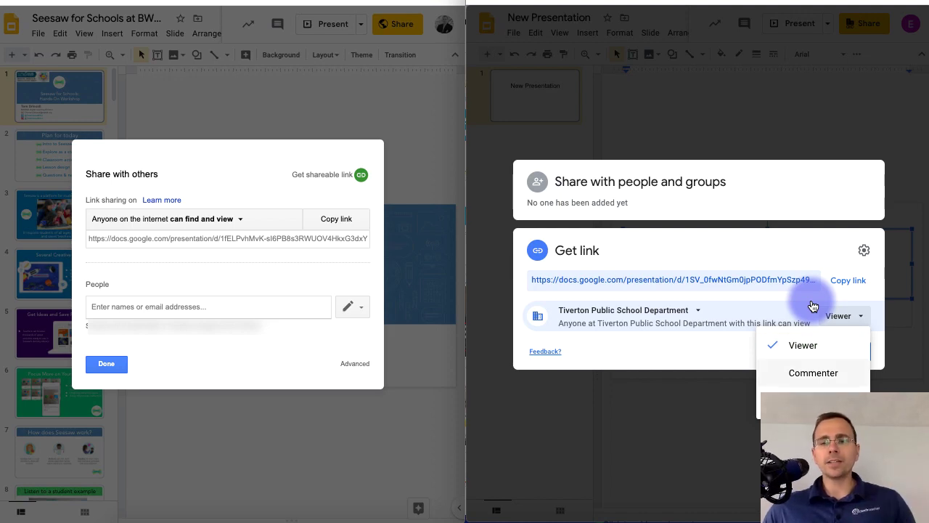
pyautogui.press('Down')
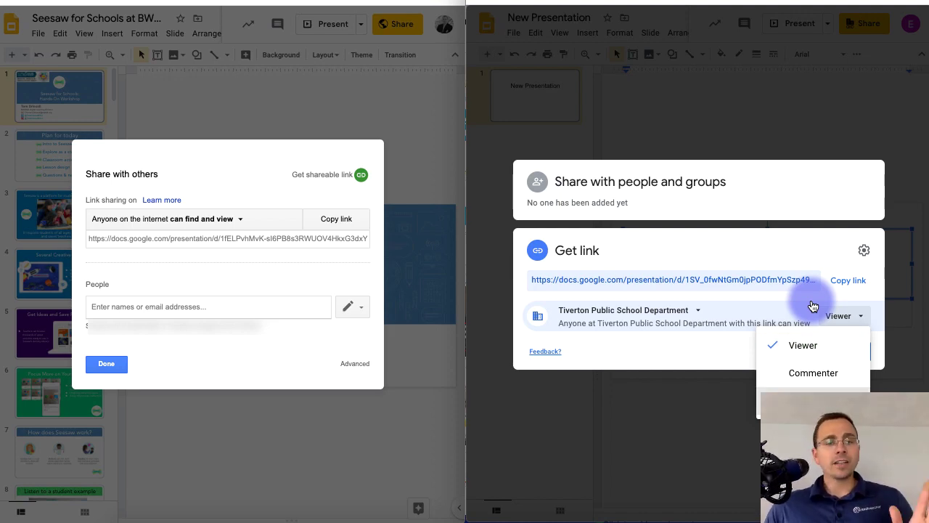
pyautogui.press('Return')
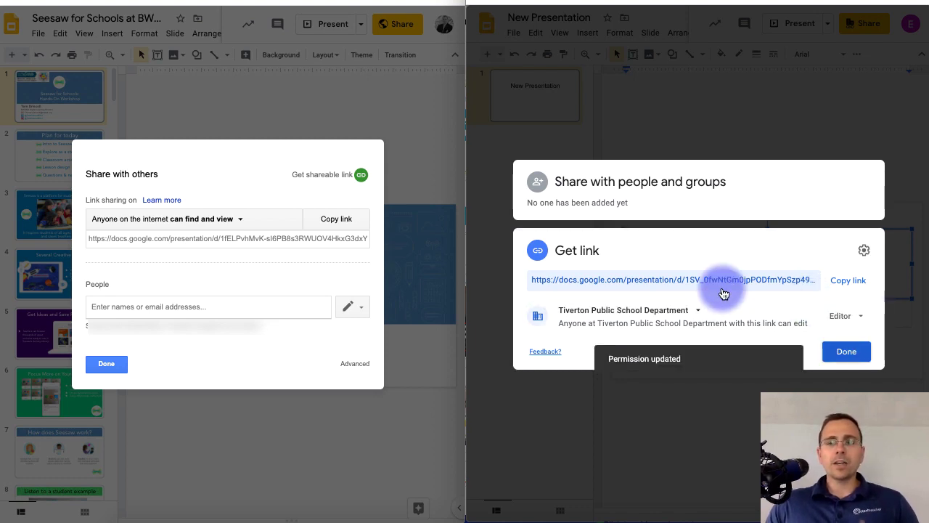
pyautogui.click(675, 182)
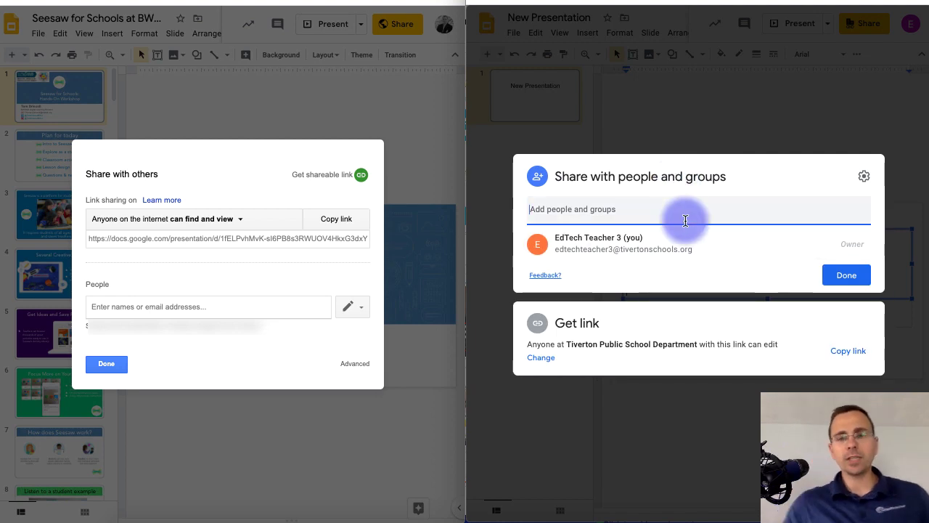
pyautogui.click(700, 320)
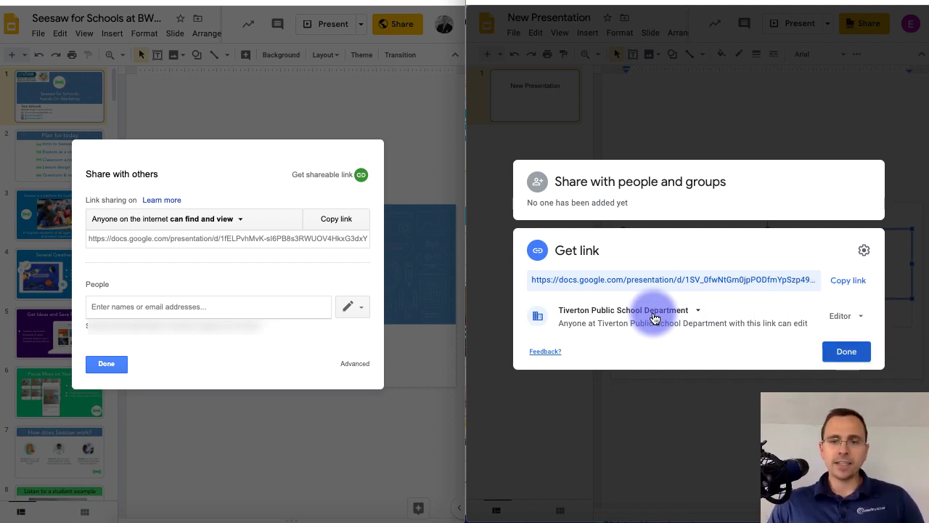
# Step: Close New Presentation's sharing window and open the Seesaw deck's Advanced sharing settings
pyautogui.press('Escape')
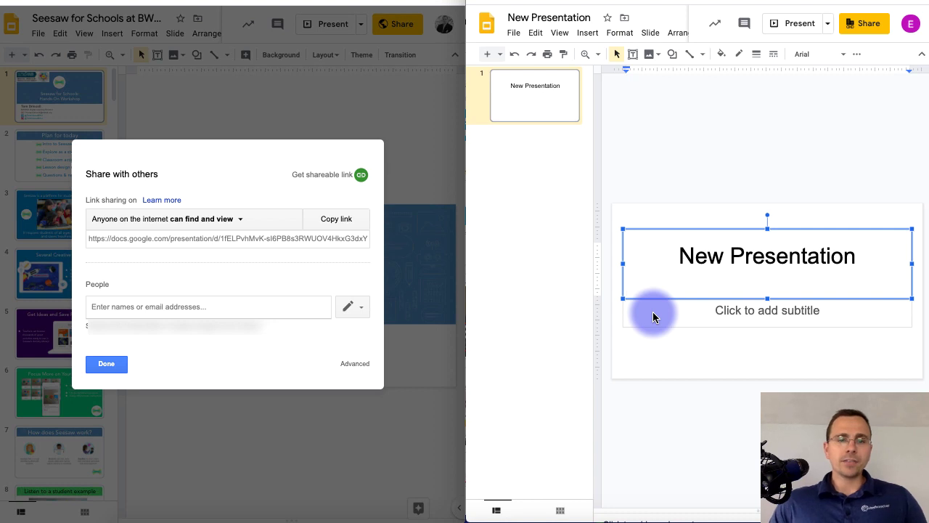
pyautogui.click(343, 361)
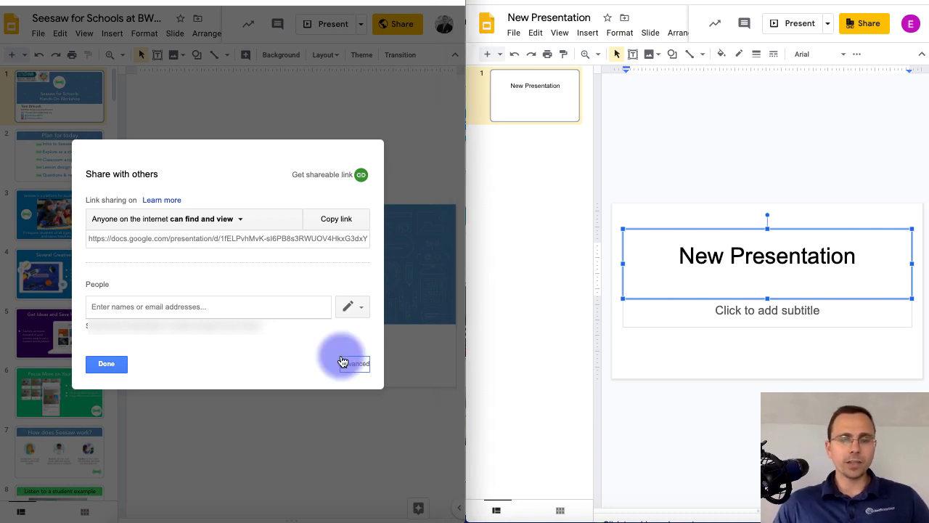
pyautogui.click(343, 362)
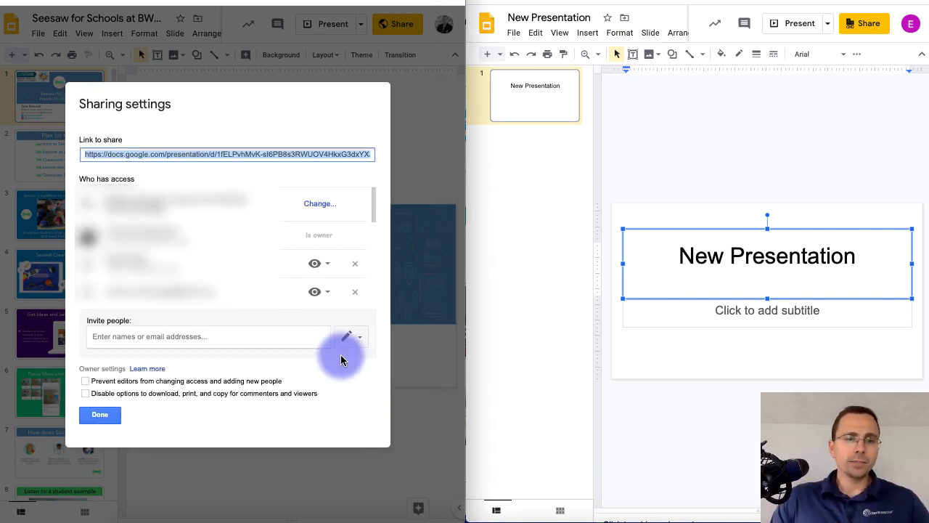
pyautogui.scroll(-2, 349, 243)
pyautogui.scroll(2, 348, 242)
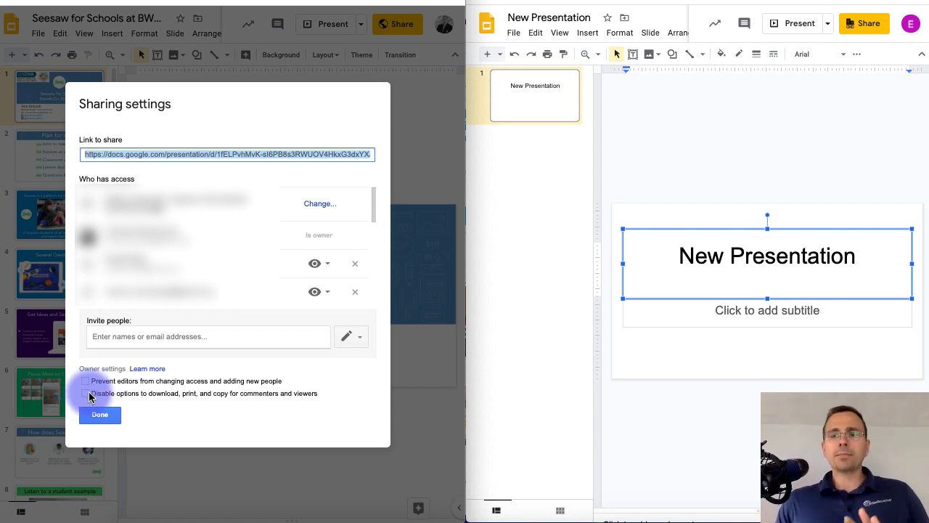
# Step: Reopen New Presentation's sharing and check the editor-sharing and viewer-download settings before returning
pyautogui.click(908, 24)
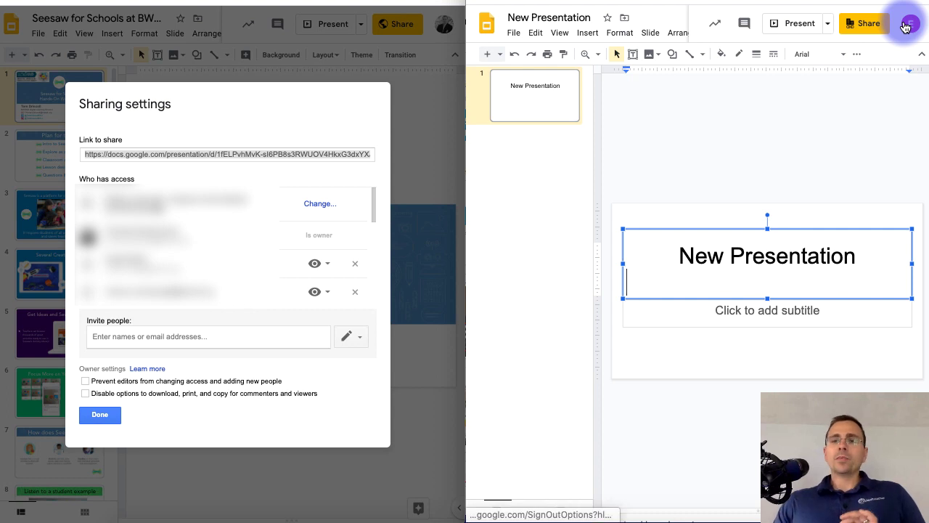
pyautogui.click(874, 25)
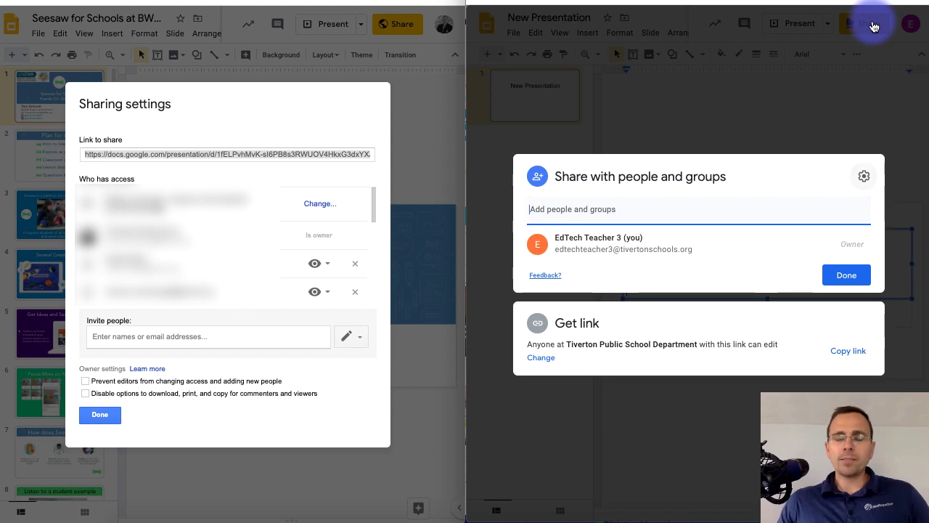
pyautogui.press('Return')
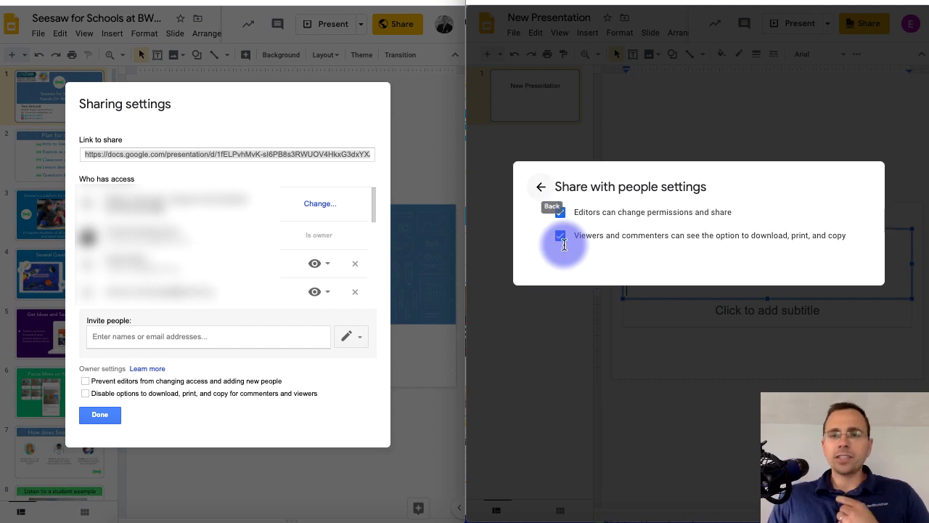
pyautogui.press('Escape')
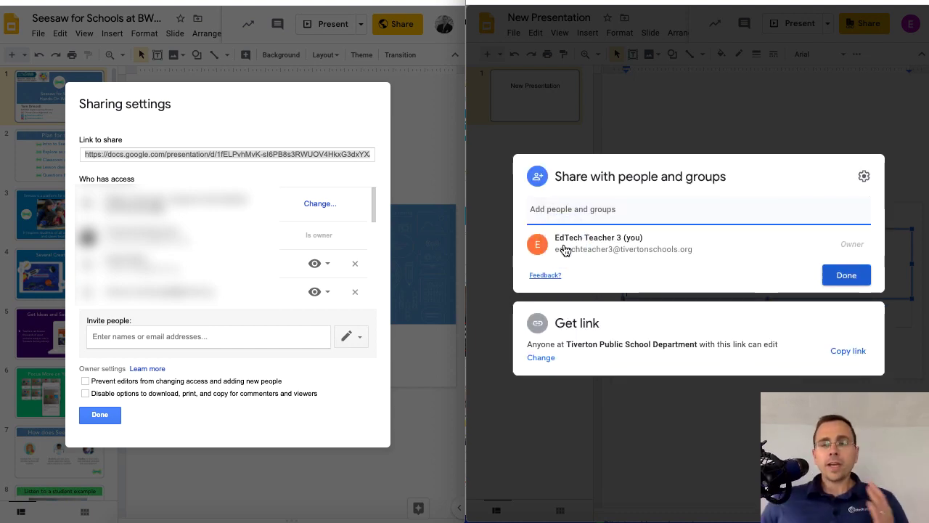